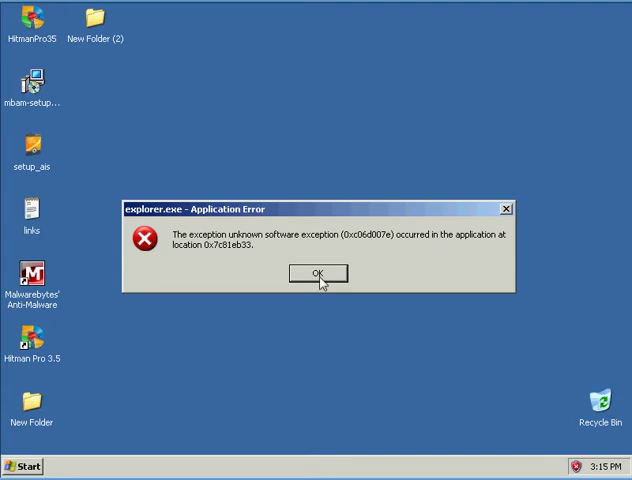
Step: Dismiss the explorer.exe errors, at-risk warning and firewall alert, and launch setup_ais
{"action": "left_click", "coordinate": [324, 276]}
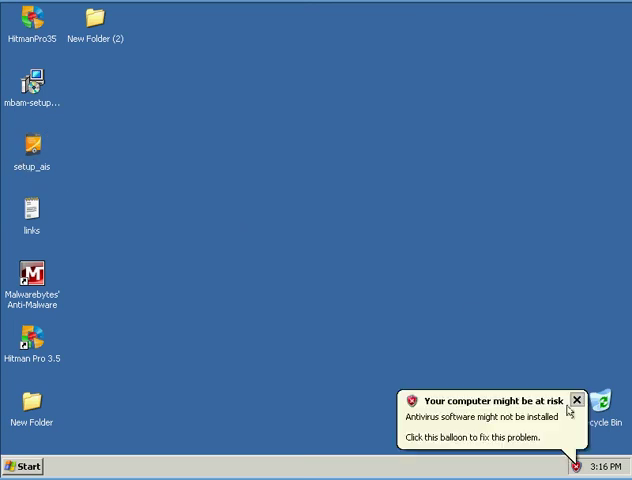
{"action": "left_click", "coordinate": [577, 402]}
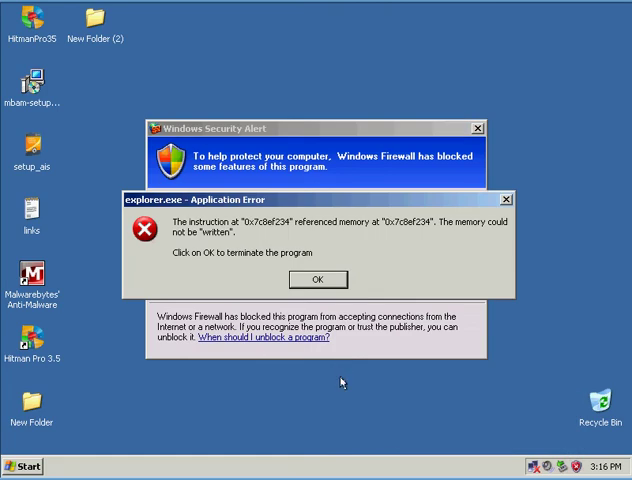
{"action": "left_click", "coordinate": [317, 280]}
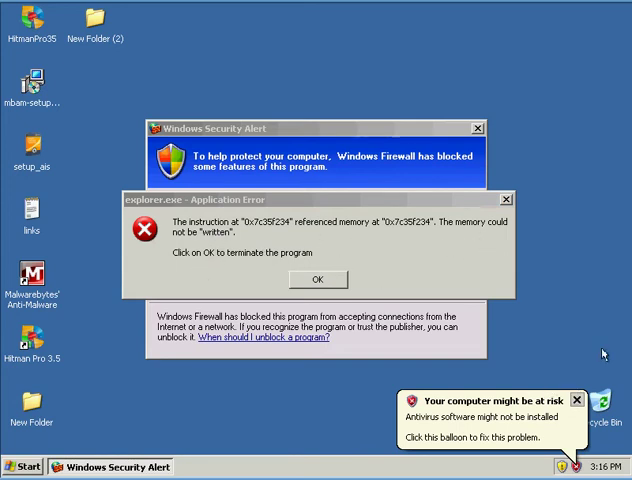
{"action": "left_click", "coordinate": [318, 279]}
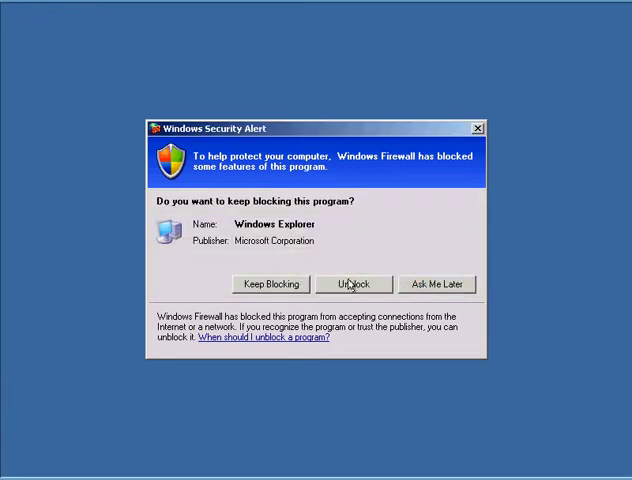
{"action": "left_click", "coordinate": [420, 290]}
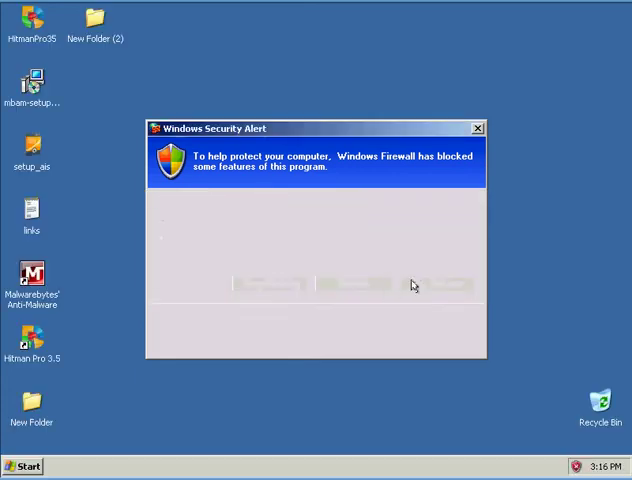
{"action": "left_click", "coordinate": [34, 153]}
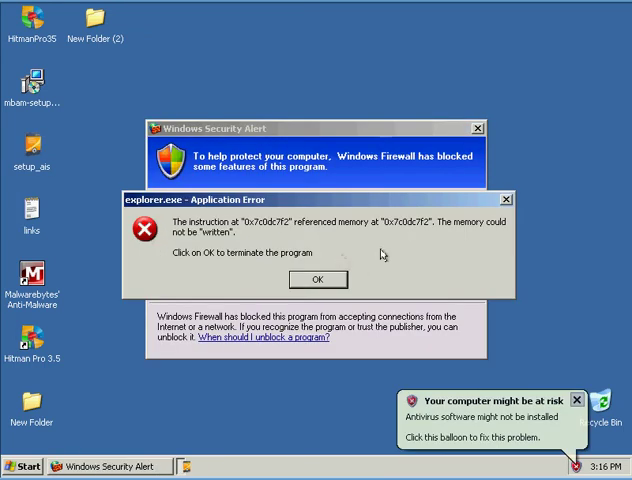
{"action": "left_click", "coordinate": [322, 280]}
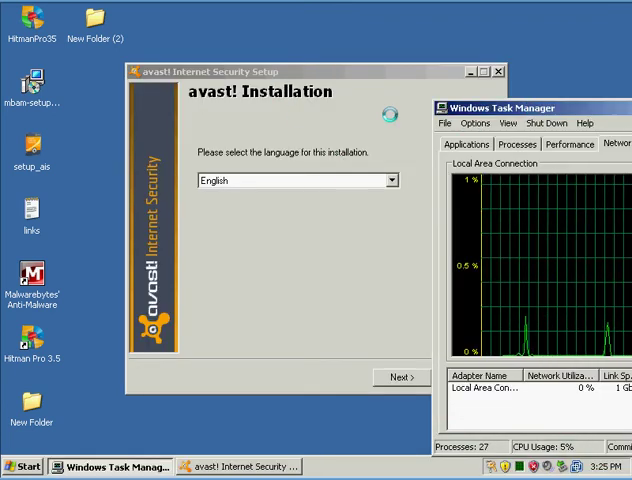
Step: Close Task Manager and install avast in English in trial mode, finishing with a restart
{"action": "left_click_drag", "start_coordinate": [527, 108], "coordinate": [197, 166]}
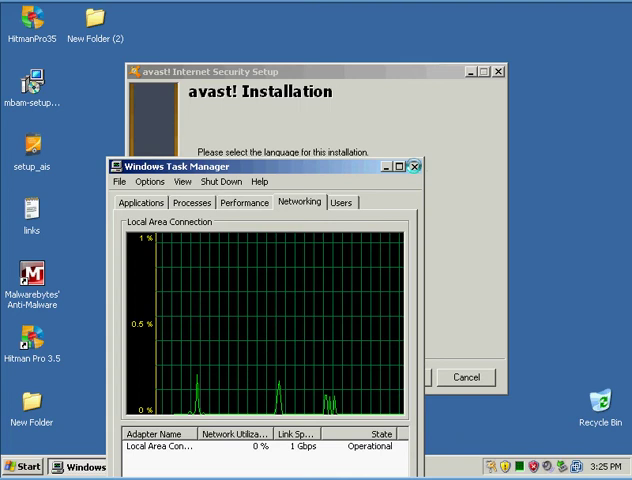
{"action": "left_click", "coordinate": [413, 166]}
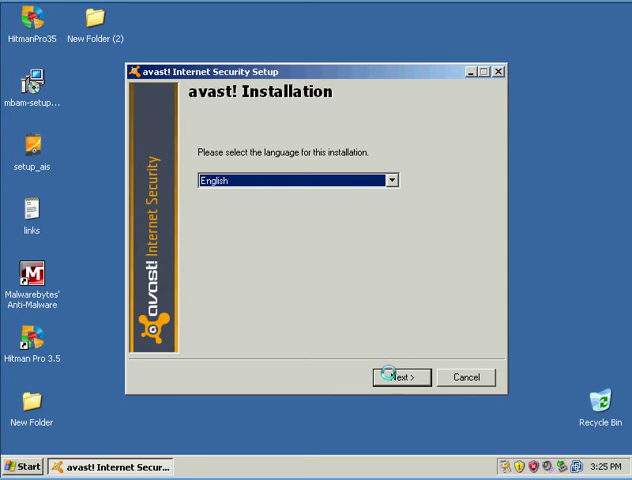
{"action": "left_click", "coordinate": [395, 377]}
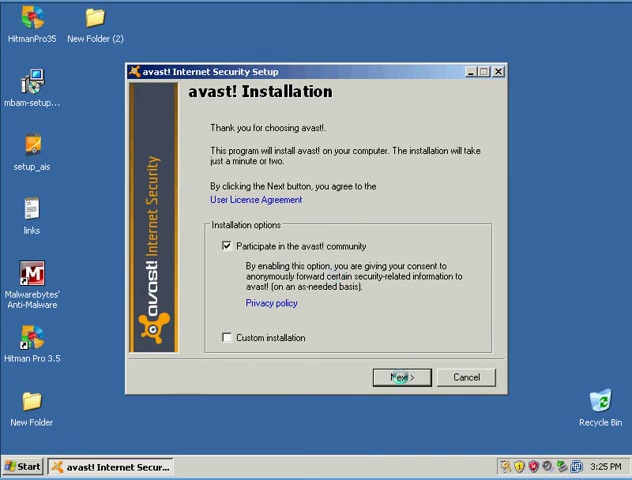
{"action": "left_click", "coordinate": [400, 377]}
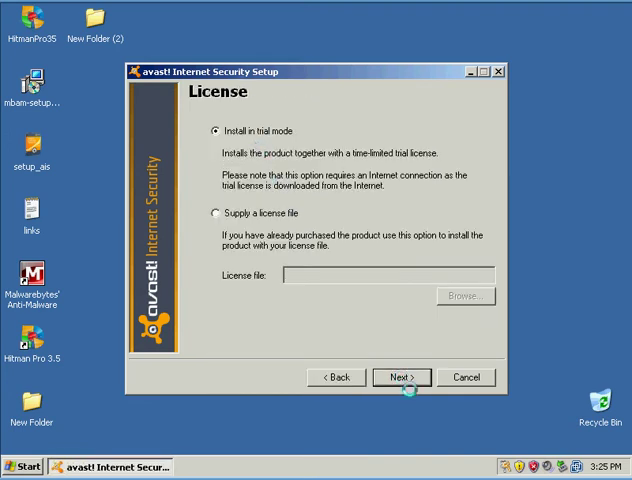
{"action": "left_click", "coordinate": [400, 377]}
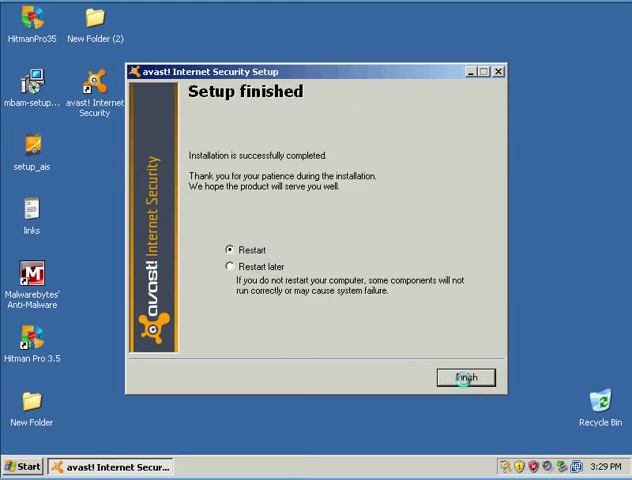
{"action": "left_click", "coordinate": [466, 377]}
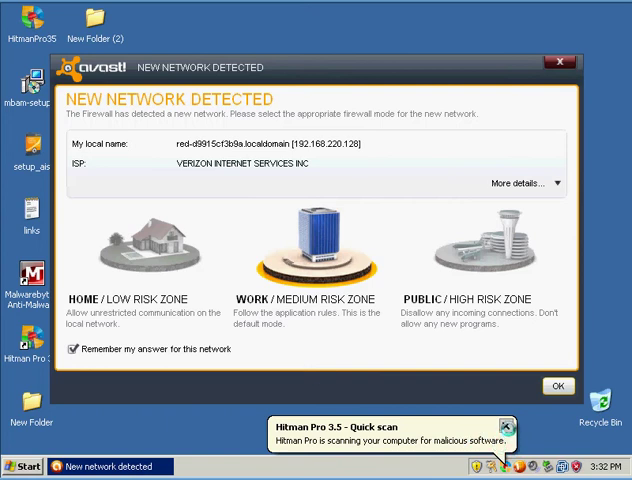
Step: Close the Hitman Pro balloon and toggle input release from the virtual machine
{"action": "left_click", "coordinate": [506, 427]}
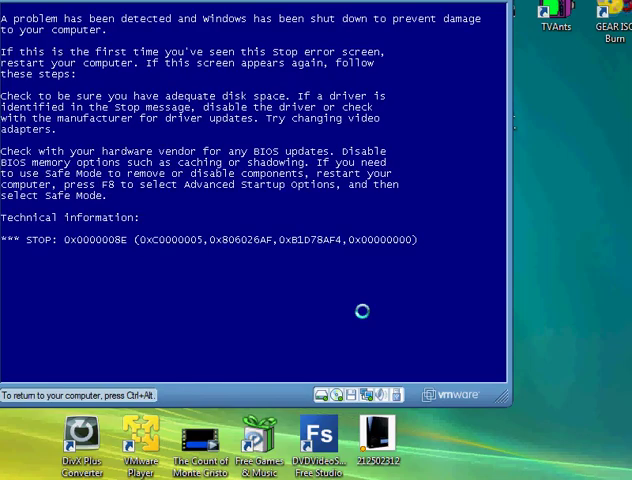
{"action": "key", "text": "ctrl+alt"}
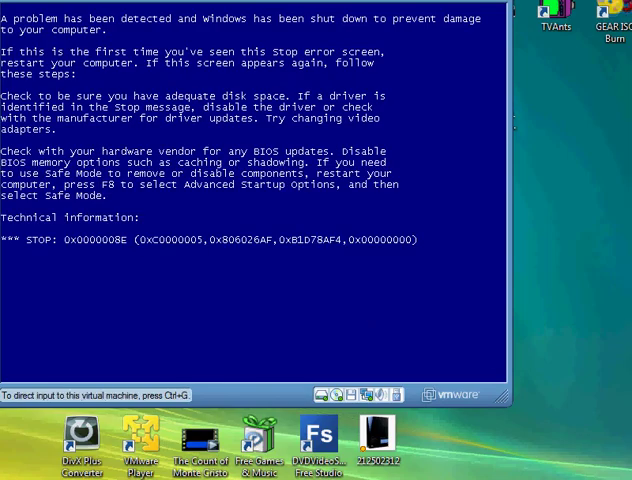
{"action": "left_click", "coordinate": [333, 233]}
{"action": "key", "text": "ctrl+alt"}
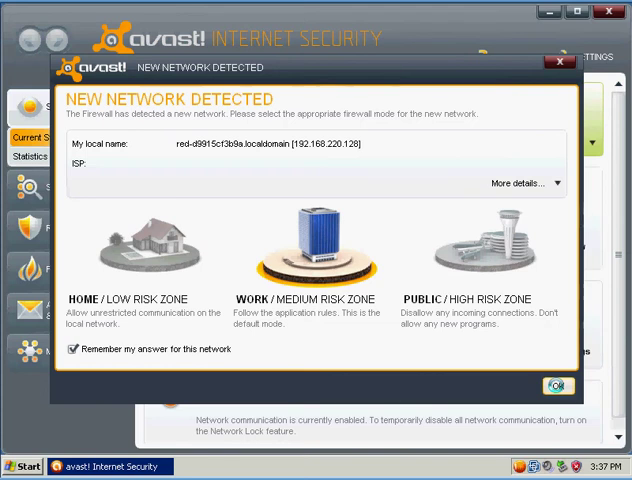
Step: Accept the Work zone, clear the reminder and error windows, and view the scan list
{"action": "left_click", "coordinate": [556, 385]}
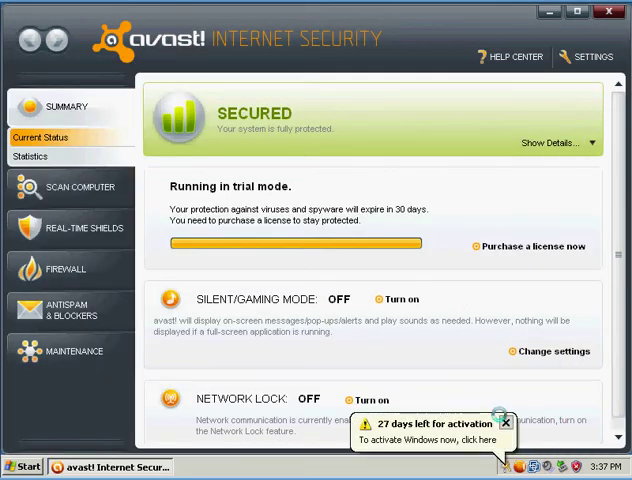
{"action": "left_click", "coordinate": [505, 423]}
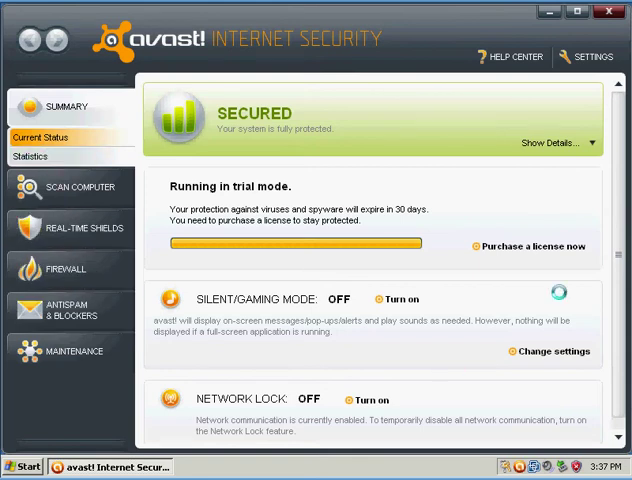
{"action": "scroll", "coordinate": [605, 252], "scroll_direction": "down", "scroll_amount": 1}
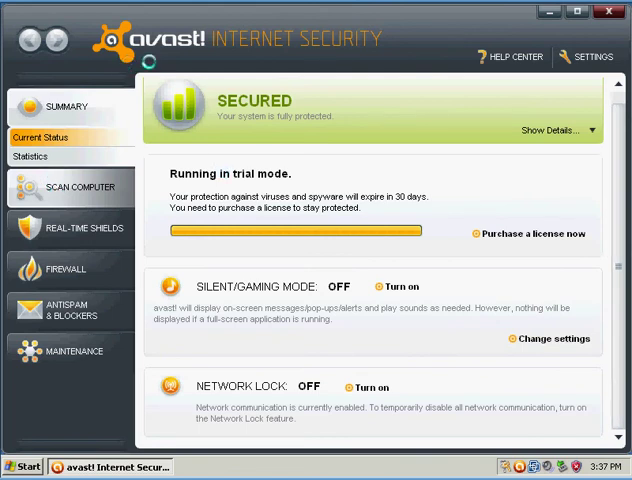
{"action": "left_click", "coordinate": [80, 187]}
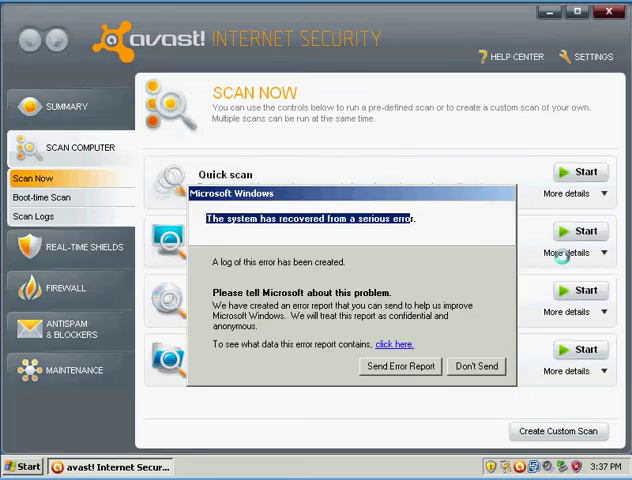
{"action": "left_click_drag", "start_coordinate": [370, 193], "coordinate": [625, 470]}
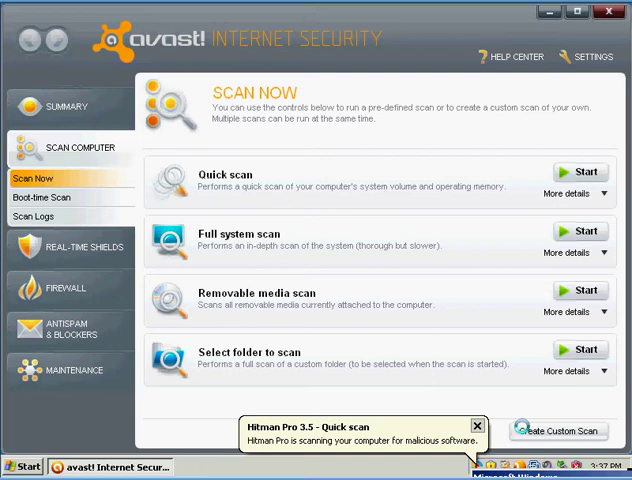
{"action": "left_click", "coordinate": [478, 425]}
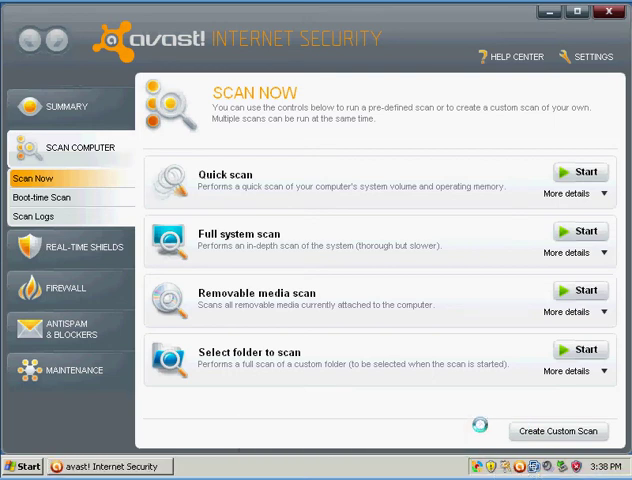
Step: Review Real-Time Shields, Firewall and Antispam, ending on the Maintenance Update page
{"action": "left_click", "coordinate": [60, 246]}
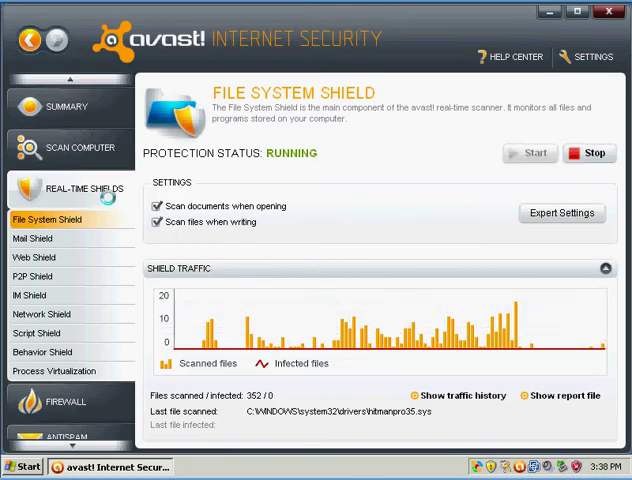
{"action": "left_click", "coordinate": [62, 404]}
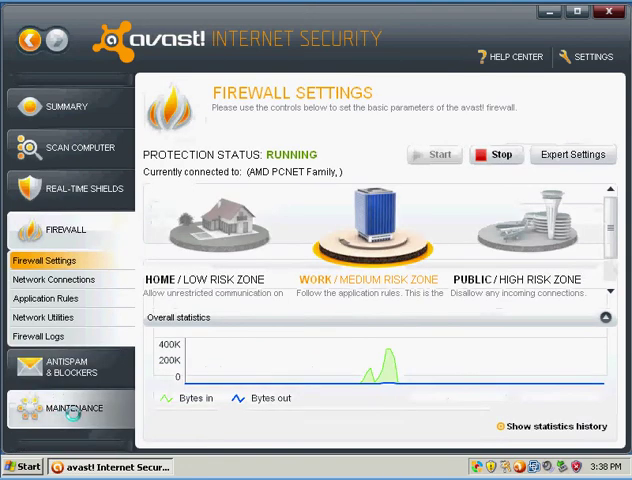
{"action": "left_click", "coordinate": [62, 366]}
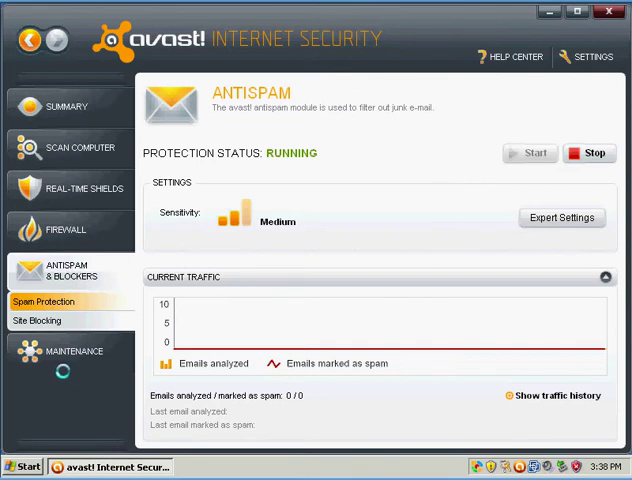
{"action": "left_click", "coordinate": [60, 354]}
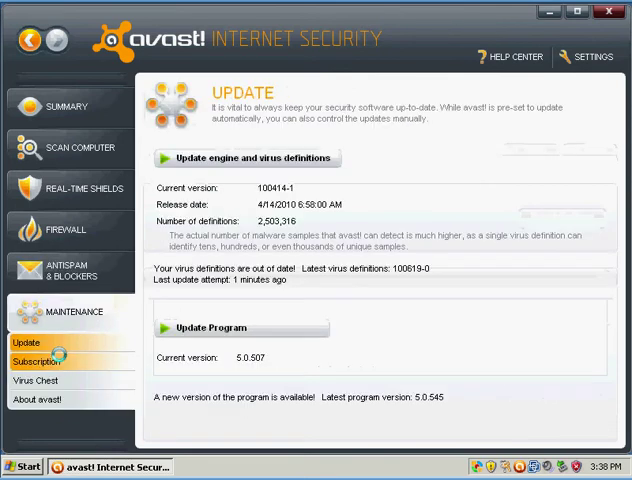
Step: Start the program update, then cancel the in-progress virus definition update
{"action": "left_click", "coordinate": [222, 328]}
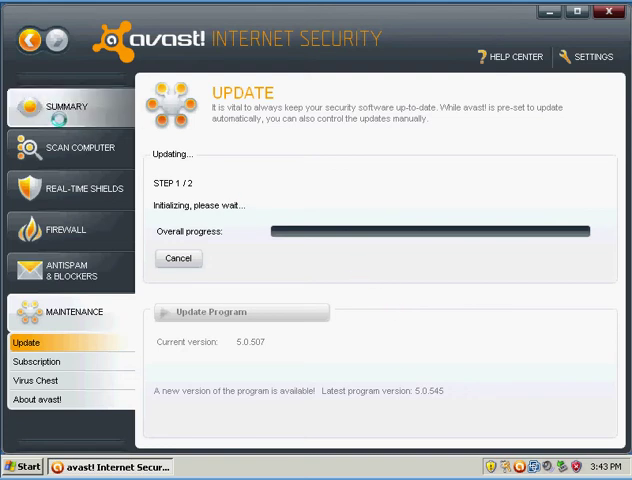
{"action": "left_click", "coordinate": [190, 258]}
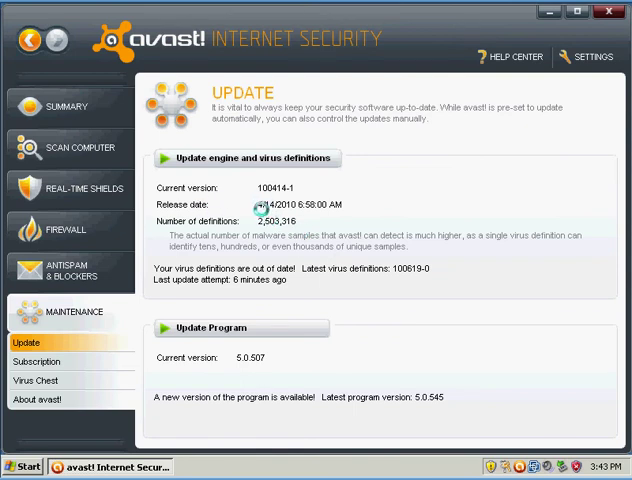
Step: From Summary, go to Scan Computer and start the Full system scan
{"action": "left_click", "coordinate": [52, 108]}
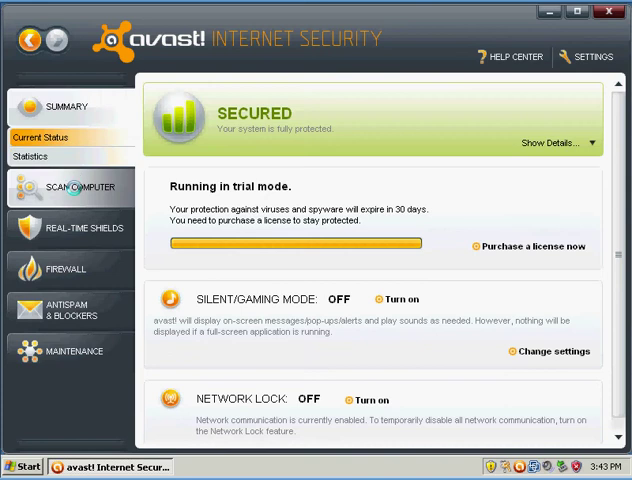
{"action": "left_click", "coordinate": [75, 188]}
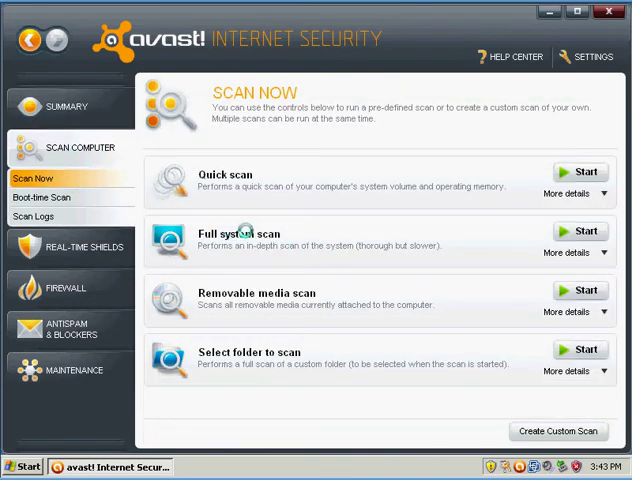
{"action": "left_click", "coordinate": [586, 232]}
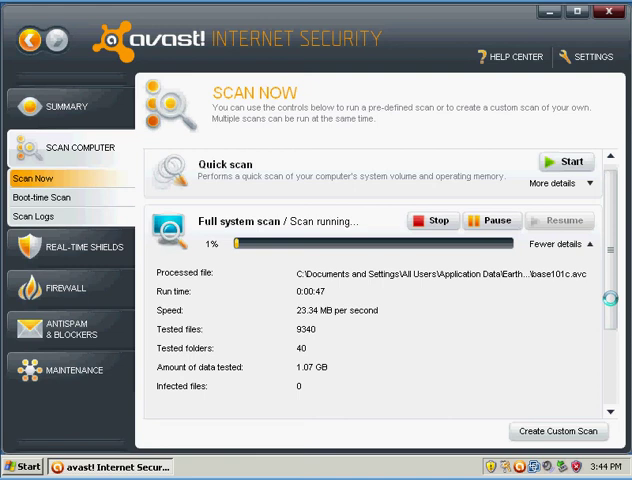
{"action": "mouse_move", "coordinate": [611, 299]}
{"action": "left_mouse_down"}
{"action": "mouse_move", "coordinate": [611, 330]}
{"action": "mouse_move", "coordinate": [611, 280]}
{"action": "left_mouse_up"}
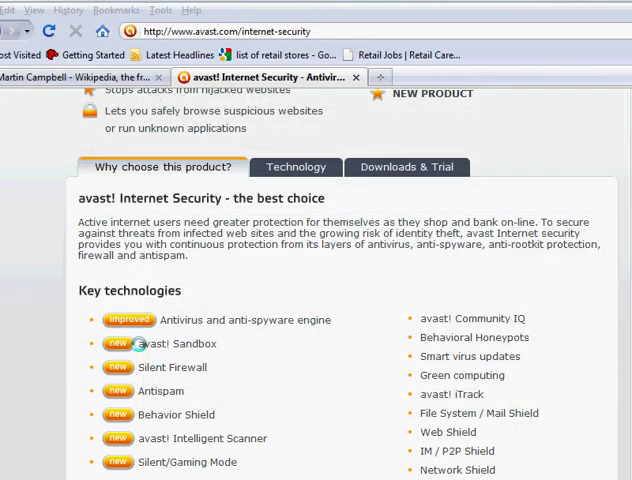
Step: Highlight the Sandbox text and open the detailed key technologies information link
{"action": "left_click_drag", "start_coordinate": [138, 343], "coordinate": [216, 343]}
{"action": "left_click", "coordinate": [168, 347]}
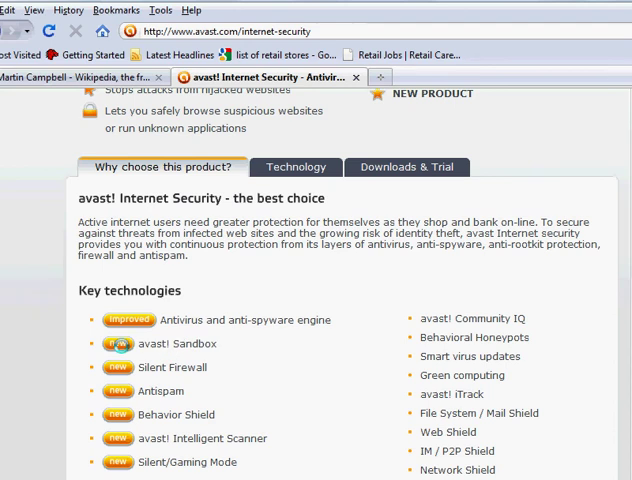
{"action": "double_click", "coordinate": [186, 344]}
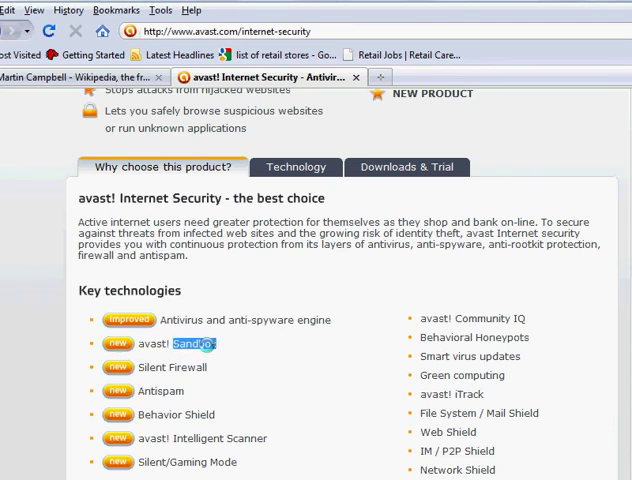
{"action": "left_click", "coordinate": [222, 342]}
{"action": "scroll", "coordinate": [222, 342], "scroll_direction": "down", "scroll_amount": 2}
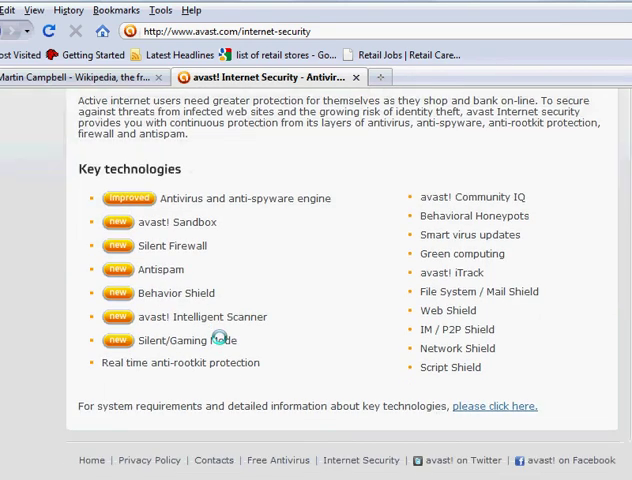
{"action": "left_click", "coordinate": [480, 407]}
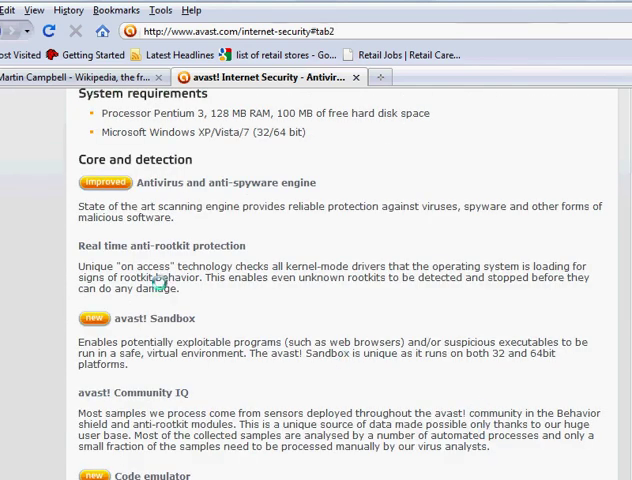
{"action": "scroll", "coordinate": [149, 278], "scroll_direction": "down", "scroll_amount": 3}
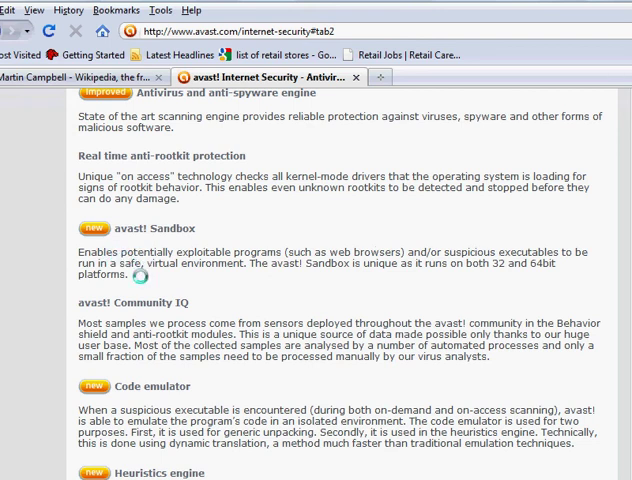
{"action": "left_click_drag", "start_coordinate": [80, 263], "coordinate": [130, 272]}
{"action": "left_click", "coordinate": [120, 258]}
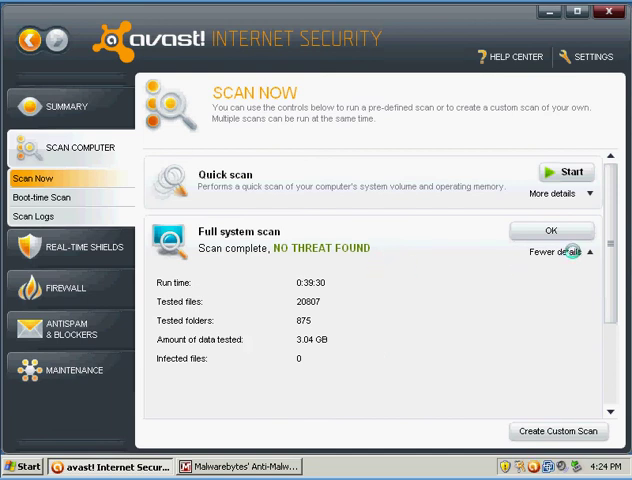
Step: Collapse the completed Full system scan's details with 'Fewer details'
{"action": "left_click", "coordinate": [586, 254]}
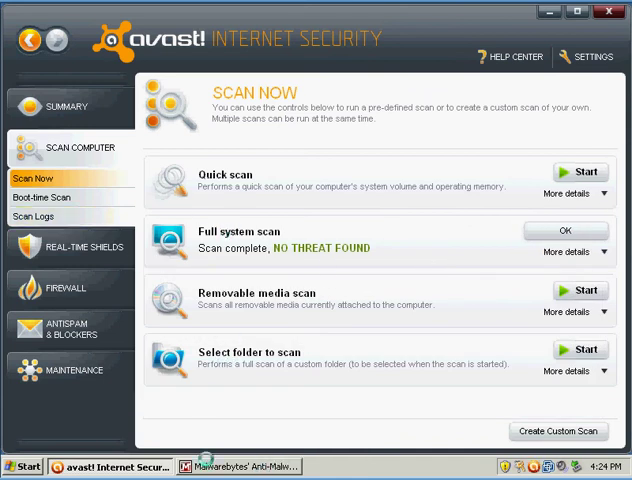
Step: Browse the Boot-time Scan, Scan Logs and Real-Time Shields pages
{"action": "left_click", "coordinate": [70, 198]}
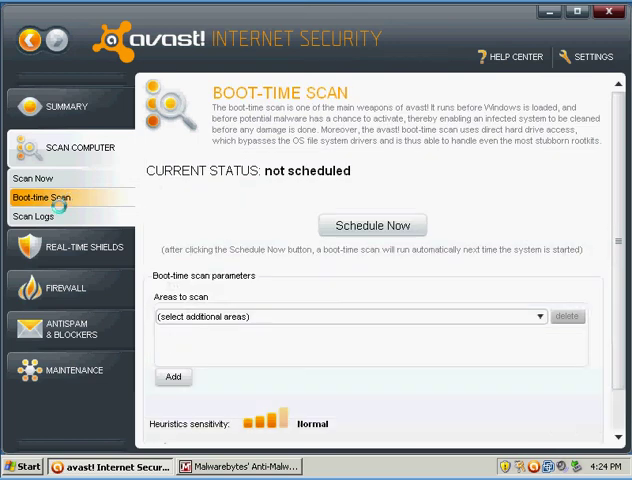
{"action": "left_click", "coordinate": [40, 217]}
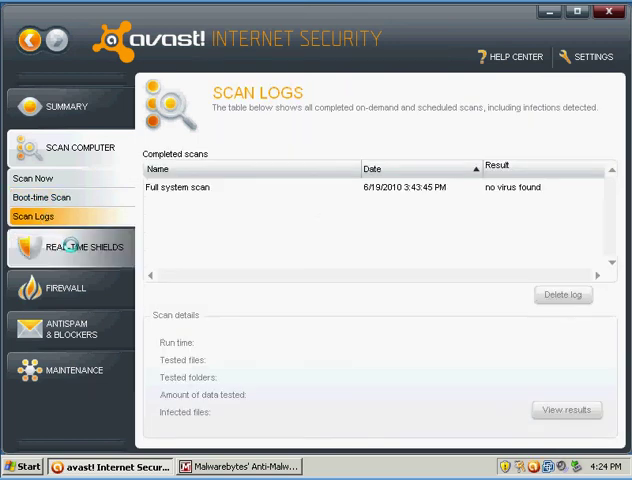
{"action": "left_click", "coordinate": [75, 247]}
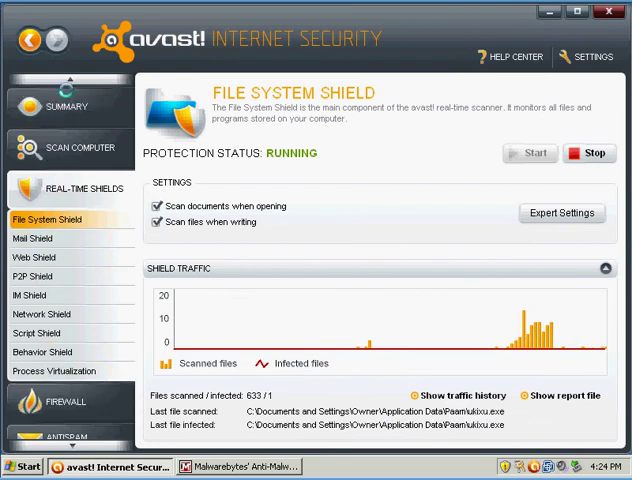
{"action": "left_click", "coordinate": [70, 436]}
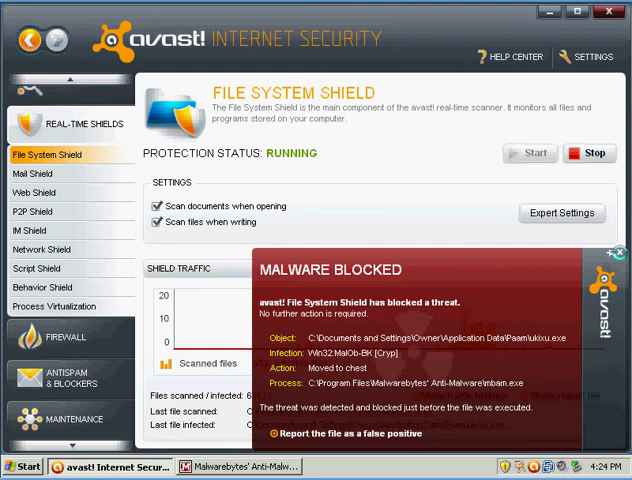
Step: Dismiss the MALWARE BLOCKED alert, then visit Antispam and Maintenance > Update
{"action": "left_click", "coordinate": [617, 252]}
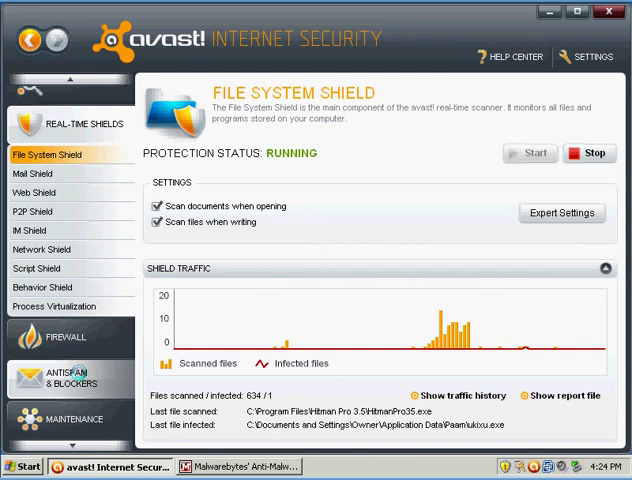
{"action": "left_click", "coordinate": [76, 374]}
{"action": "left_click", "coordinate": [55, 351]}
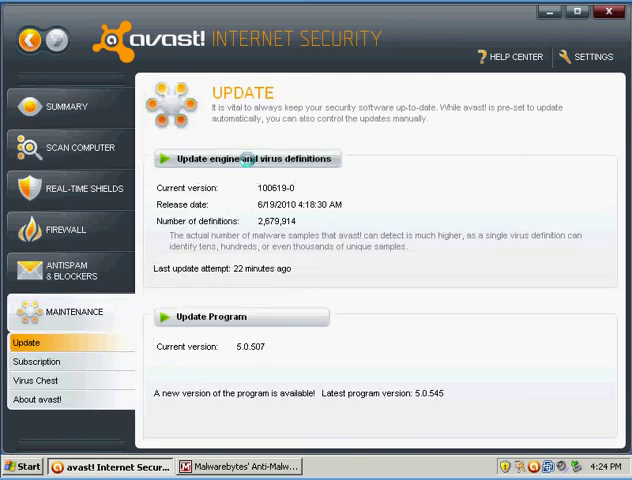
Step: Start the engine and virus definition update, then bring the Malwarebytes scan forward
{"action": "left_click", "coordinate": [248, 159]}
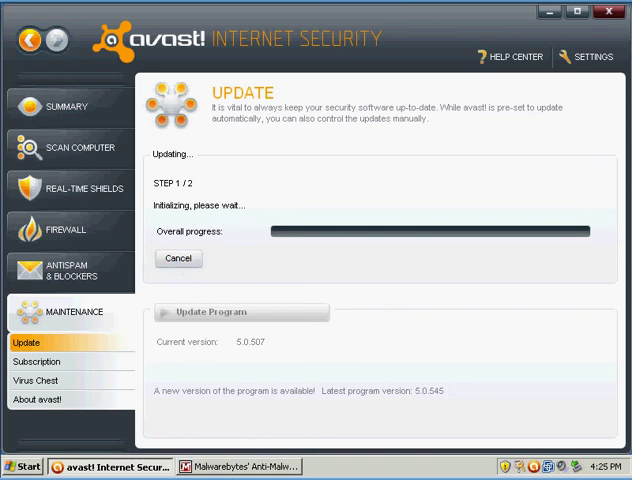
{"action": "left_click", "coordinate": [230, 466]}
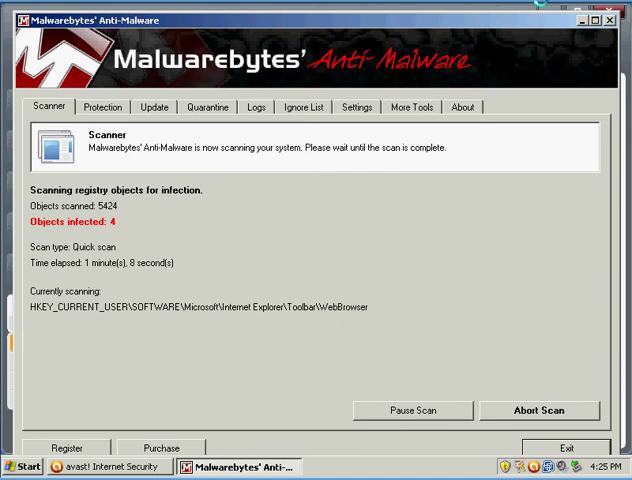
Step: Switch between Malwarebytes and avast to check the quick scan, which has found 4 infections
{"action": "left_click", "coordinate": [585, 21]}
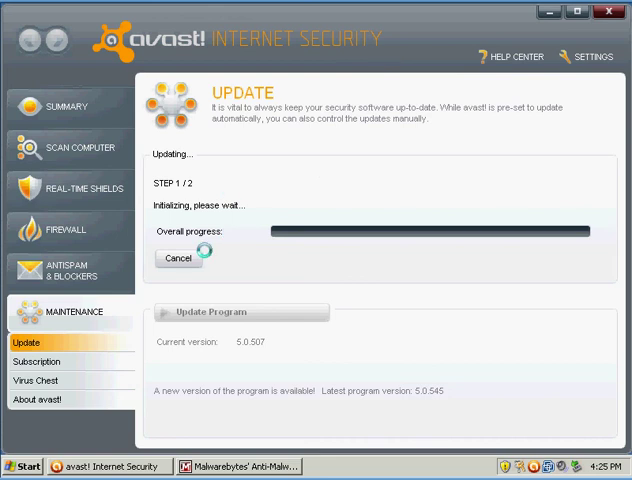
{"action": "left_click", "coordinate": [230, 466]}
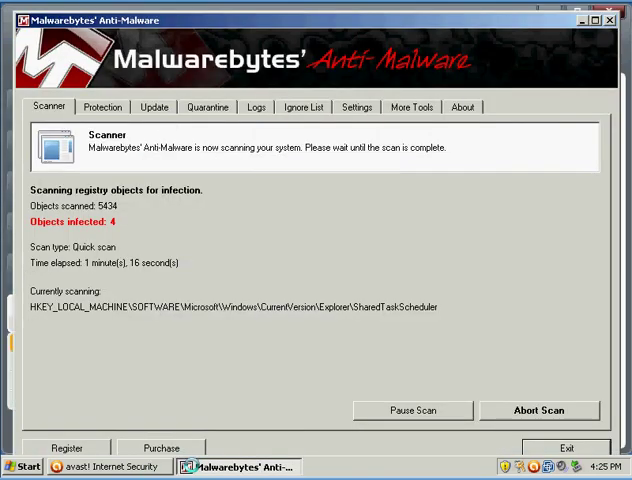
{"action": "left_click", "coordinate": [230, 466]}
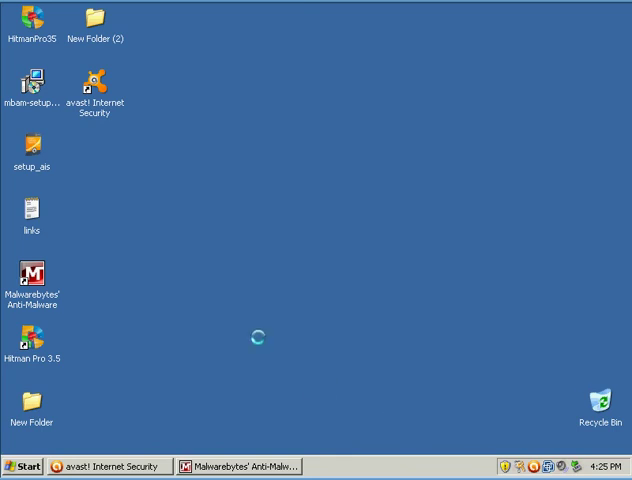
{"action": "left_click", "coordinate": [254, 466]}
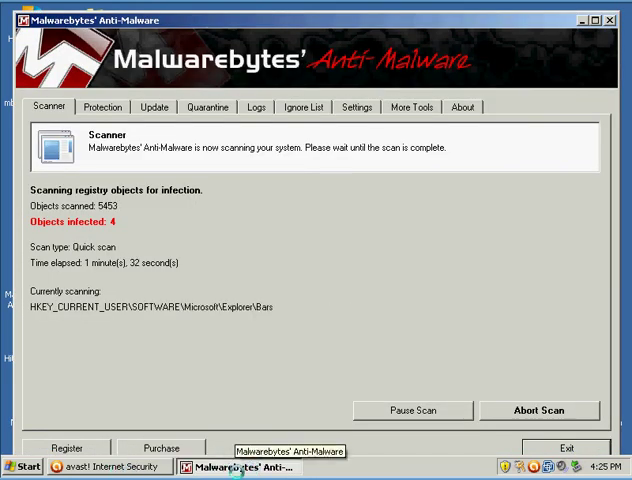
{"action": "left_click", "coordinate": [236, 467]}
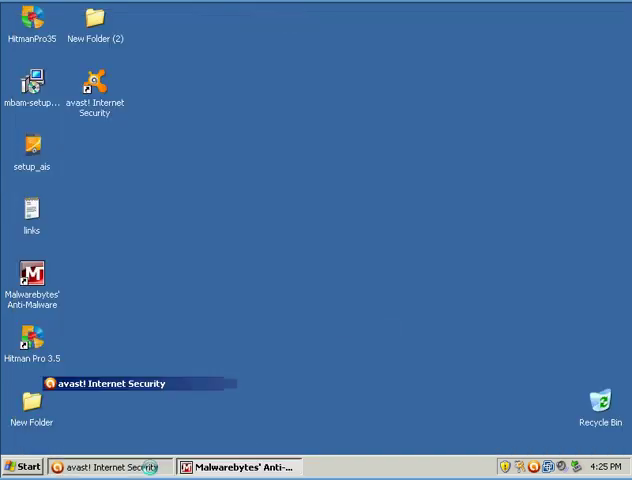
{"action": "left_click", "coordinate": [108, 467]}
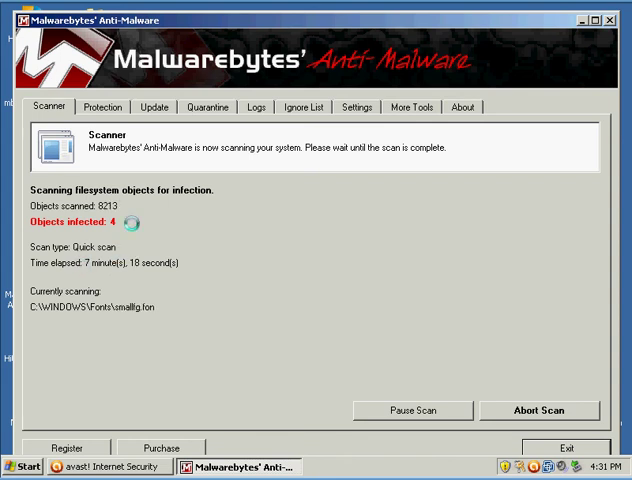
Step: Check the running scan again, minimize avast, and open the 'links' note on the desktop
{"action": "left_click", "coordinate": [112, 467]}
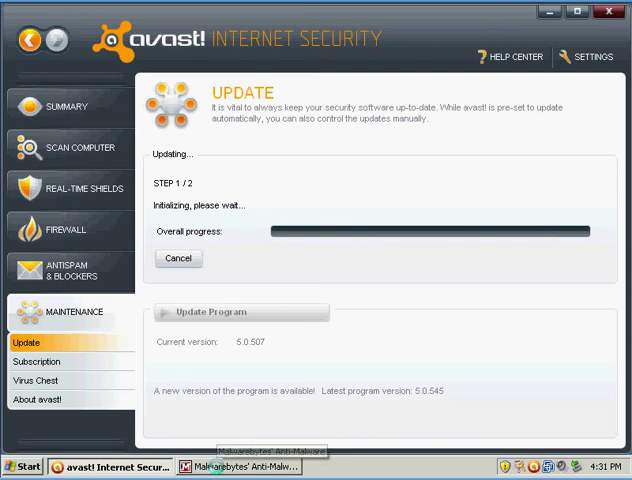
{"action": "left_click", "coordinate": [240, 467]}
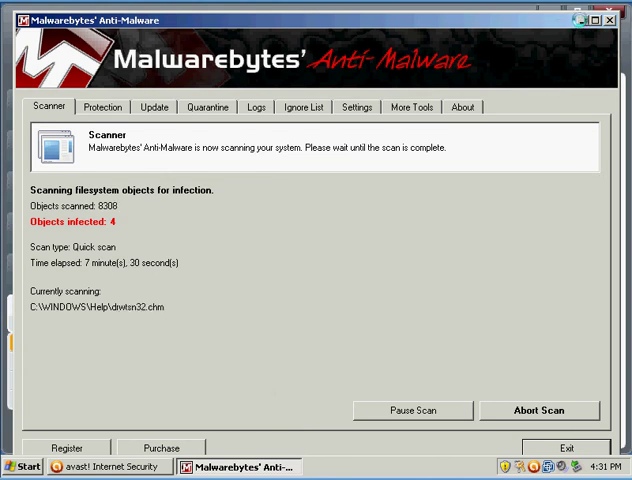
{"action": "left_click", "coordinate": [110, 467]}
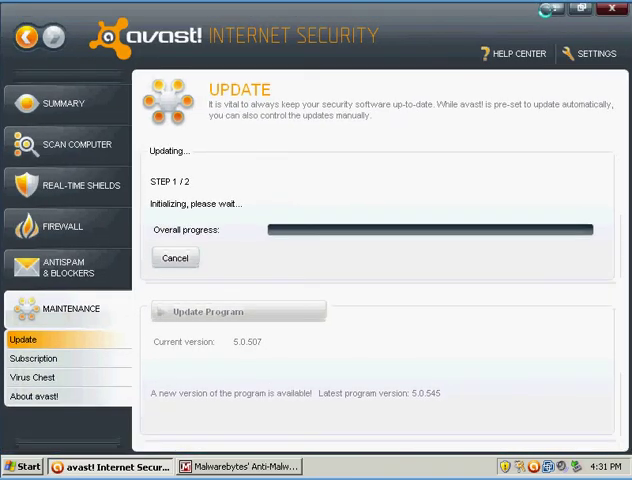
{"action": "left_click", "coordinate": [548, 10]}
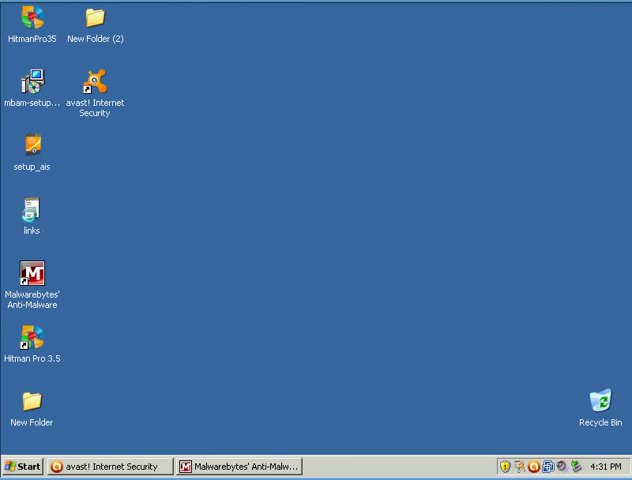
{"action": "left_click", "coordinate": [32, 215]}
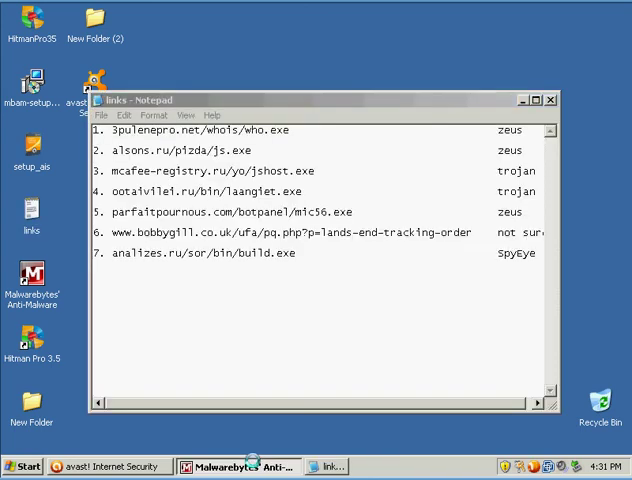
Step: Bring the links note into focus and widen it so all seven malware link labels show
{"action": "left_click", "coordinate": [253, 466]}
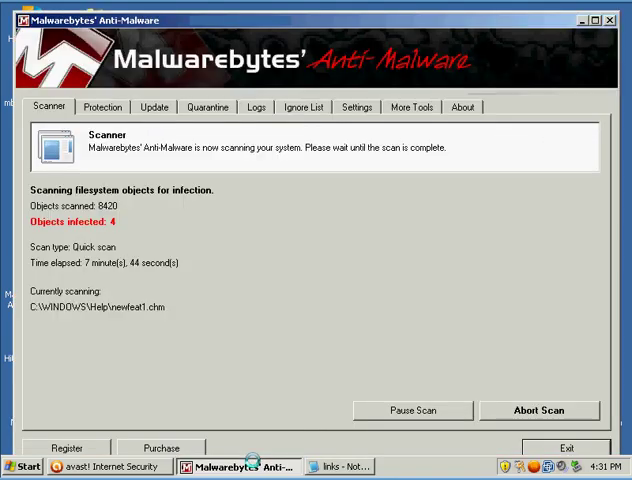
{"action": "left_click", "coordinate": [253, 466]}
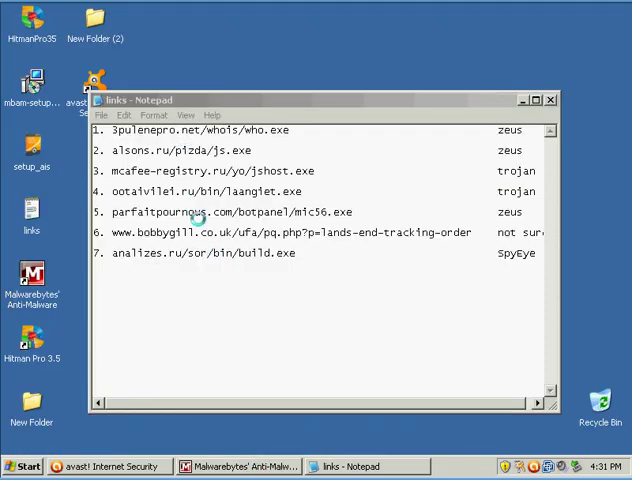
{"action": "left_click", "coordinate": [463, 402]}
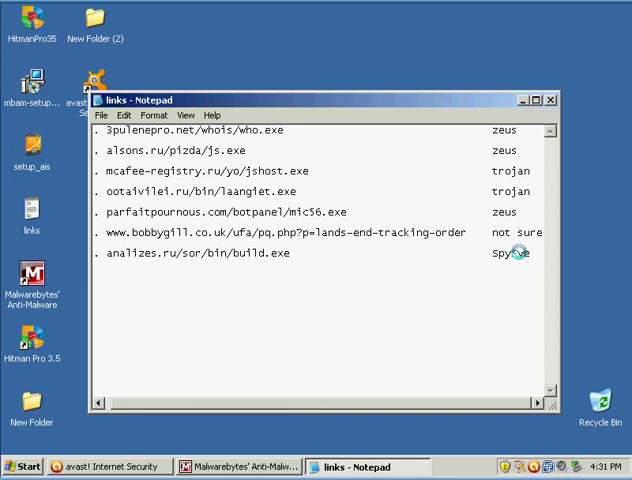
{"action": "left_click_drag", "start_coordinate": [231, 405], "coordinate": [141, 403]}
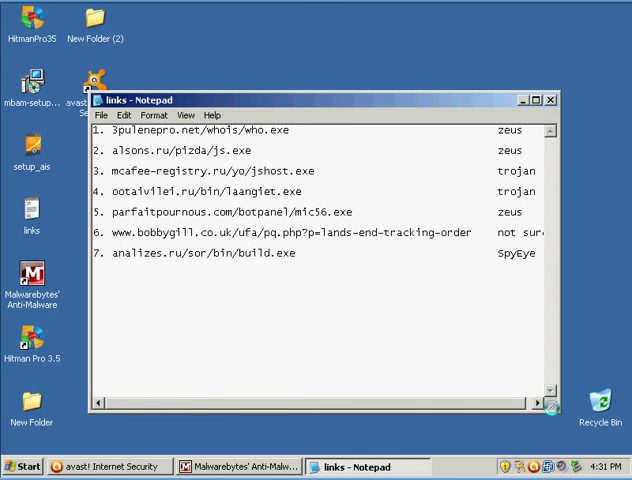
{"action": "left_click_drag", "start_coordinate": [549, 405], "coordinate": [585, 425]}
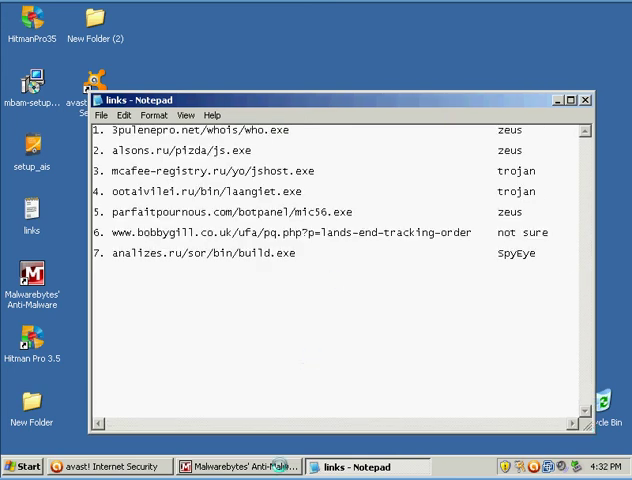
Step: Repeatedly show and hide Malwarebytes to monitor the quick scan's progress
{"action": "left_click", "coordinate": [250, 467]}
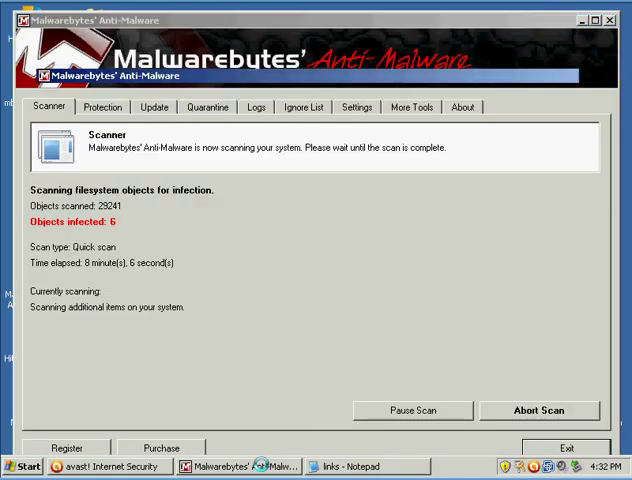
{"action": "left_click", "coordinate": [258, 466]}
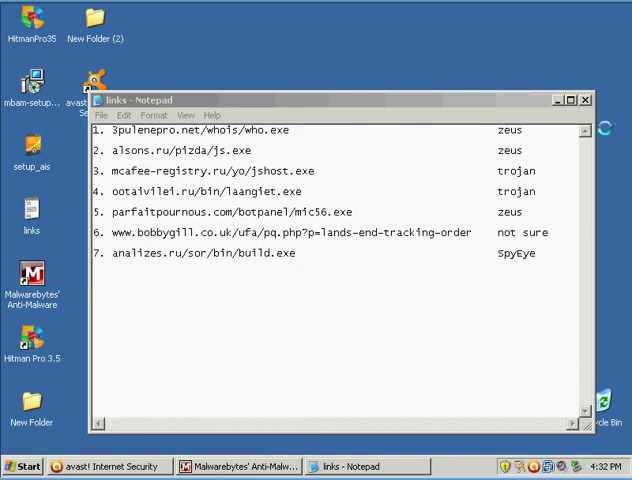
{"action": "left_click", "coordinate": [250, 467]}
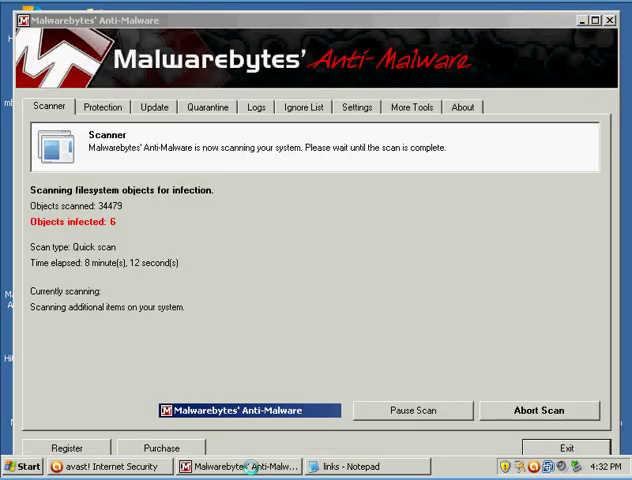
{"action": "left_click", "coordinate": [250, 466]}
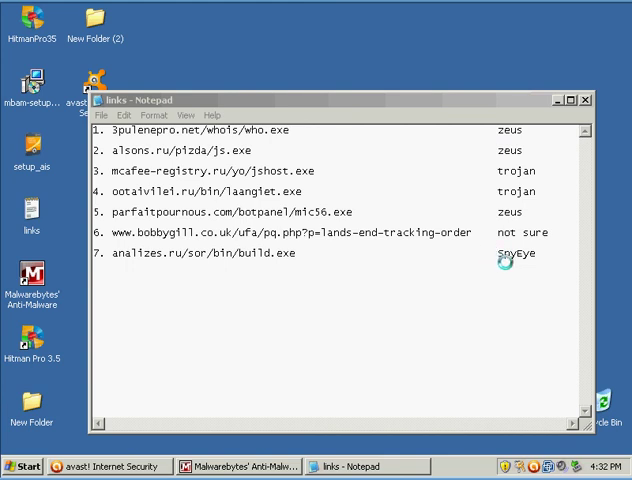
{"action": "left_click", "coordinate": [212, 466]}
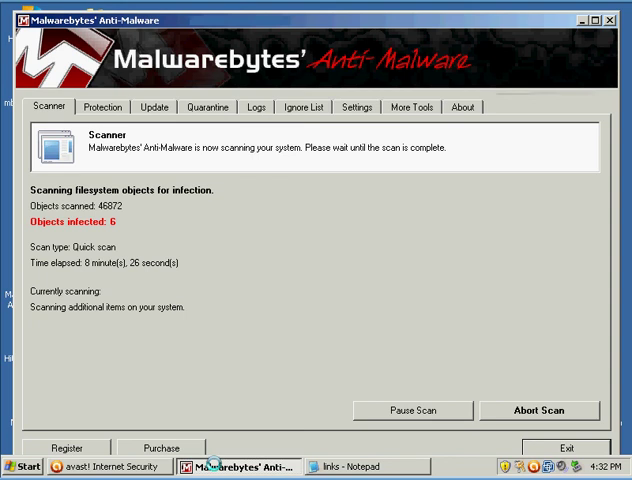
{"action": "left_click", "coordinate": [212, 466]}
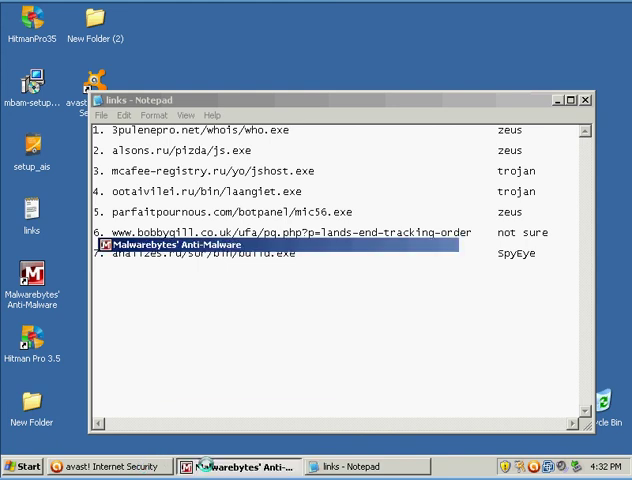
{"action": "left_click", "coordinate": [204, 466]}
{"action": "left_click", "coordinate": [204, 466]}
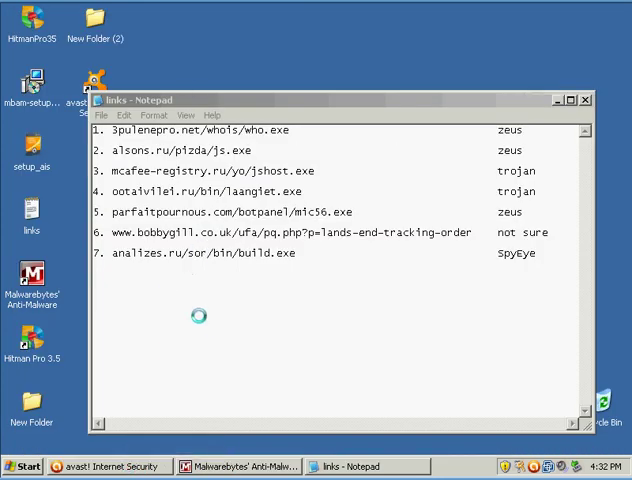
Step: Close the links note and bring up the finished quick scan showing 8 infected objects
{"action": "left_click_drag", "start_coordinate": [112, 150], "coordinate": [170, 253]}
{"action": "left_click", "coordinate": [540, 300]}
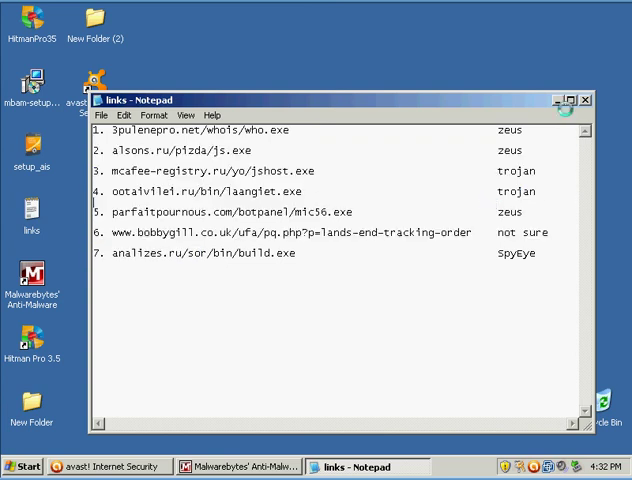
{"action": "left_click", "coordinate": [585, 100]}
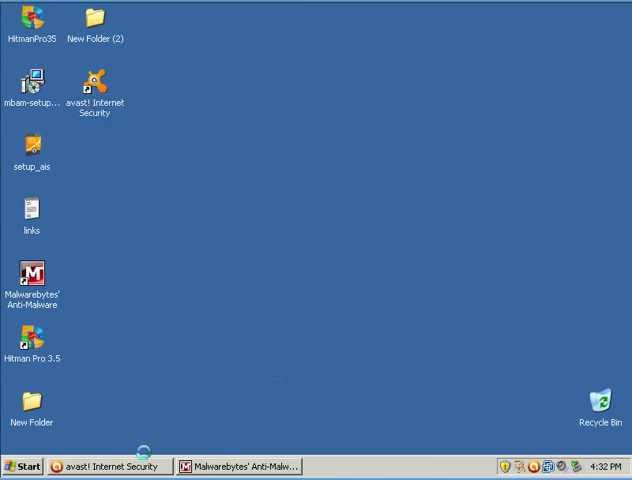
{"action": "left_click", "coordinate": [190, 466]}
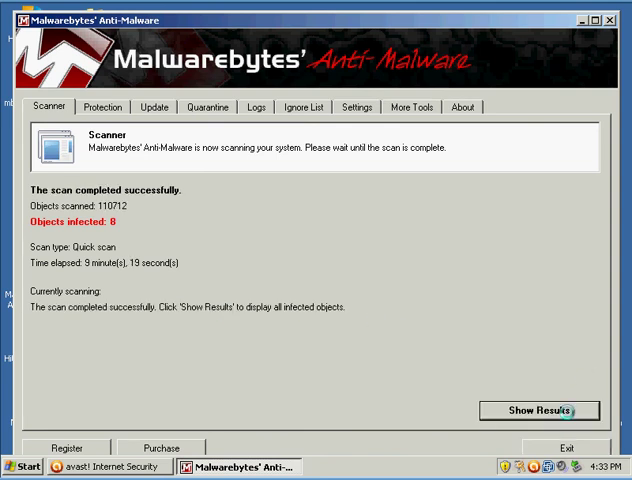
Step: Show the eight detected threats, remove them to quarantine, and close the scan log
{"action": "left_click", "coordinate": [566, 411]}
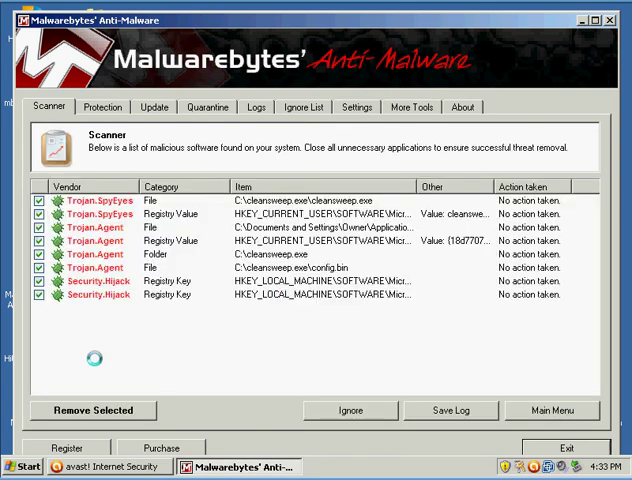
{"action": "left_click", "coordinate": [113, 411]}
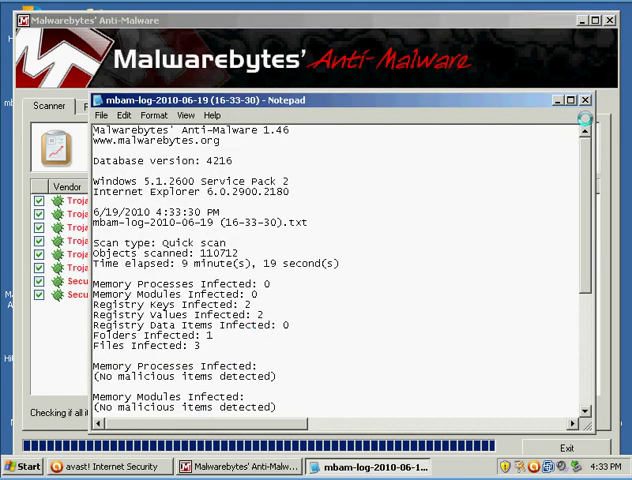
{"action": "left_click", "coordinate": [586, 101]}
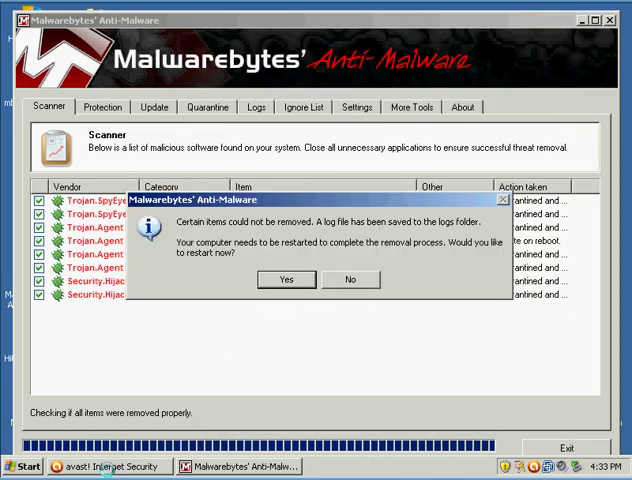
Step: Cancel avast's stalled update and restart the engine and virus definitions update
{"action": "left_click", "coordinate": [107, 466]}
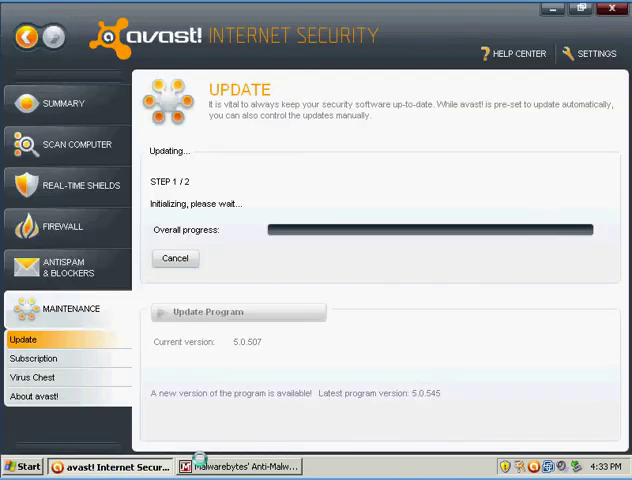
{"action": "left_click", "coordinate": [176, 258]}
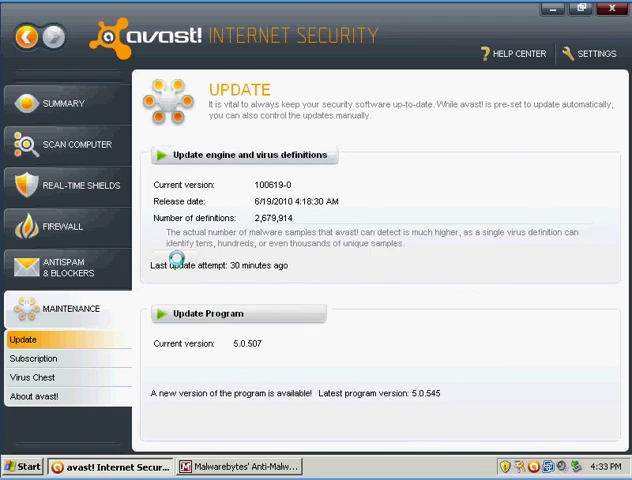
{"action": "left_click", "coordinate": [237, 153]}
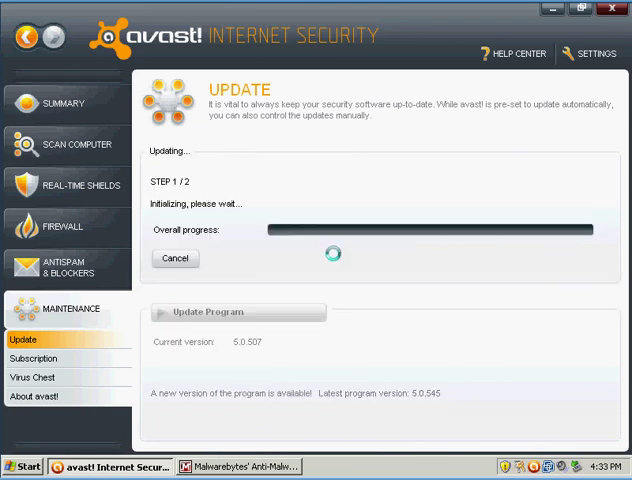